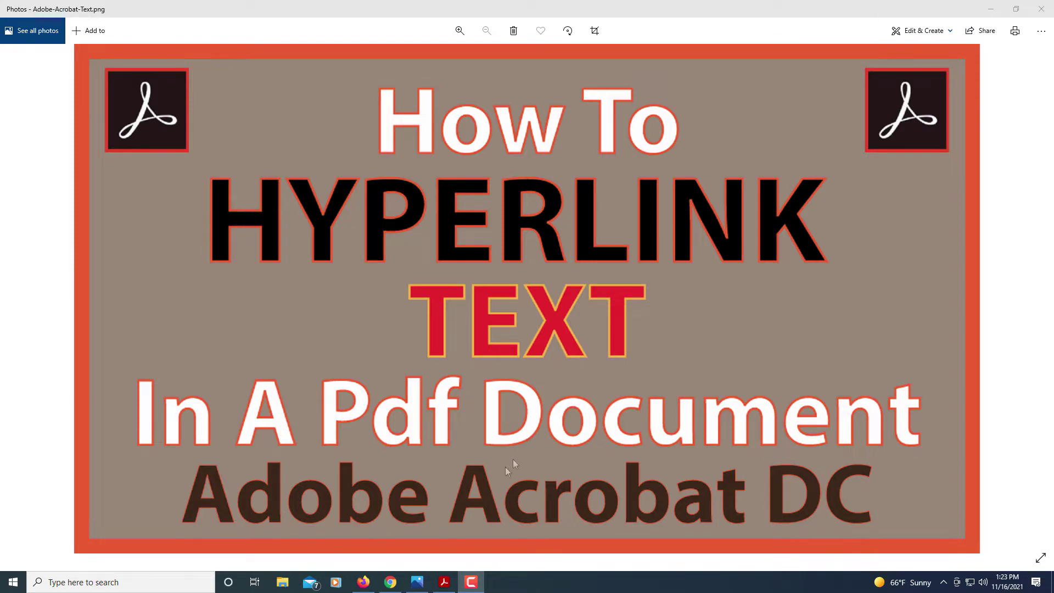
# Step: Bring up the Lorem ipsum PDF and scroll to the Send To and Please Visit lines
pyautogui.click(444, 582)
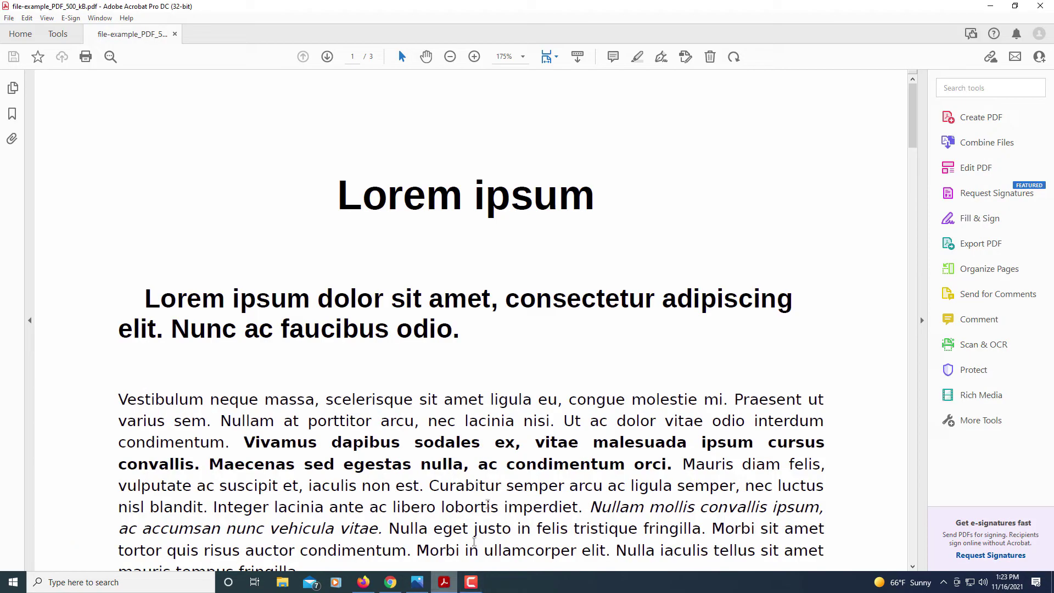
pyautogui.scroll(-3, 484, 406)
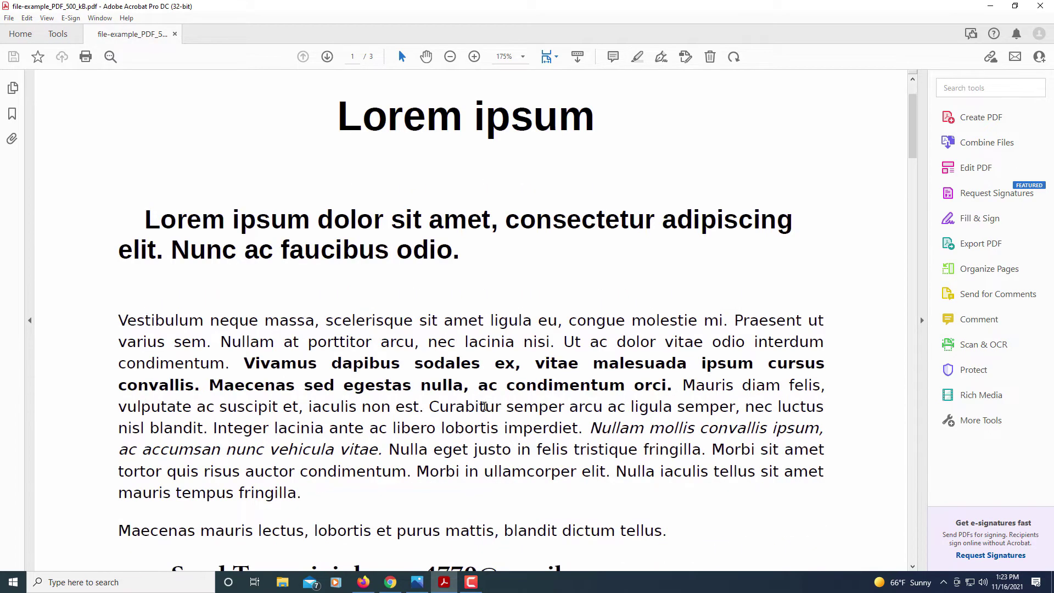
pyautogui.scroll(-5, 493, 406)
pyautogui.scroll(-3, 508, 406)
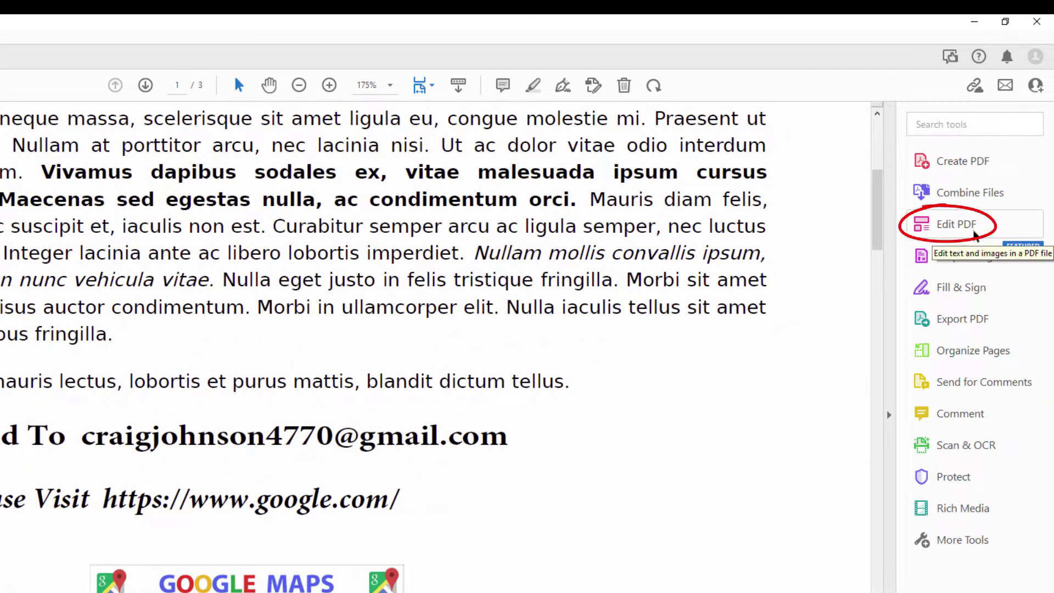
# Step: Enable Edit PDF and choose Add/Edit Web or Document Link from the Link options
pyautogui.click(975, 234)
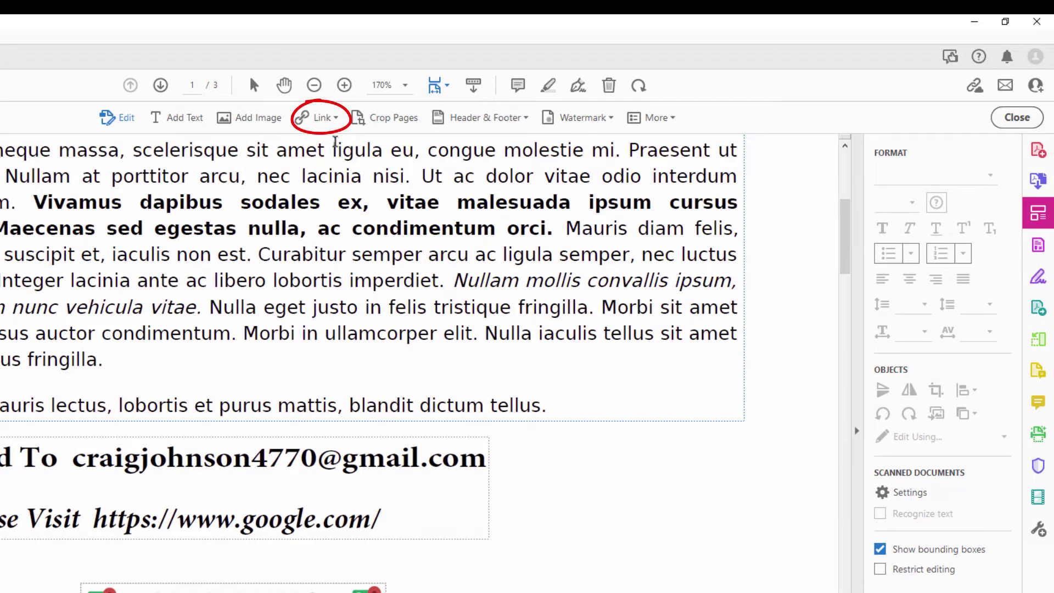
pyautogui.click(336, 118)
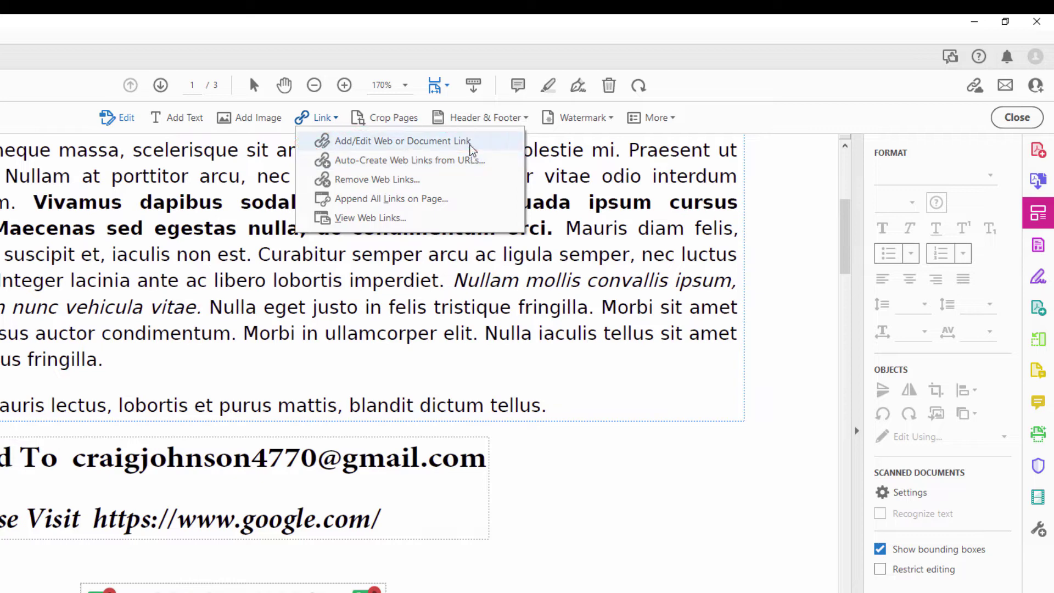
pyautogui.click(470, 145)
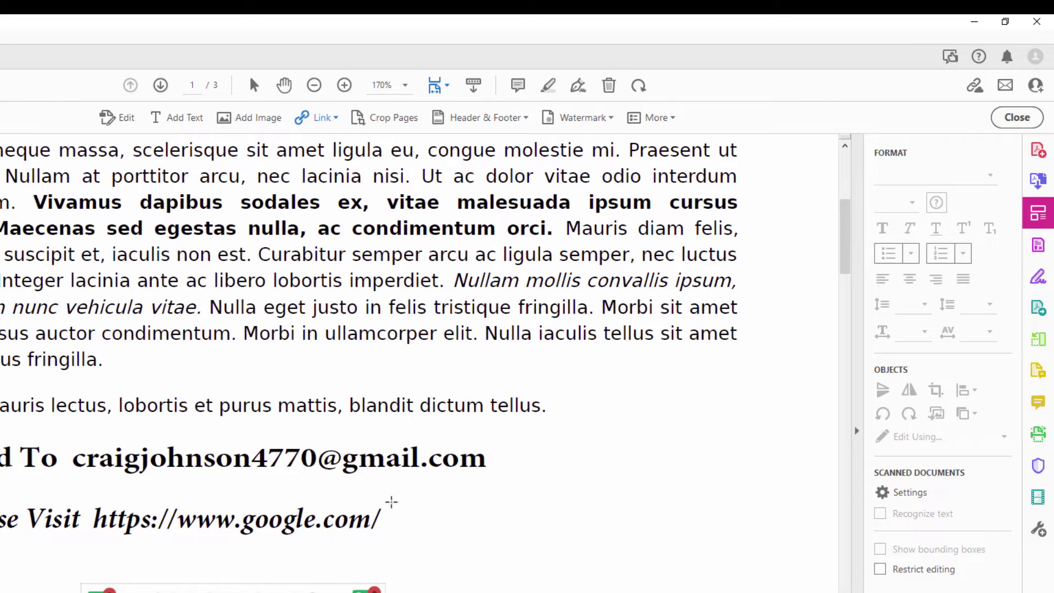
pyautogui.moveTo(391, 501); pyautogui.dragTo(89, 537)
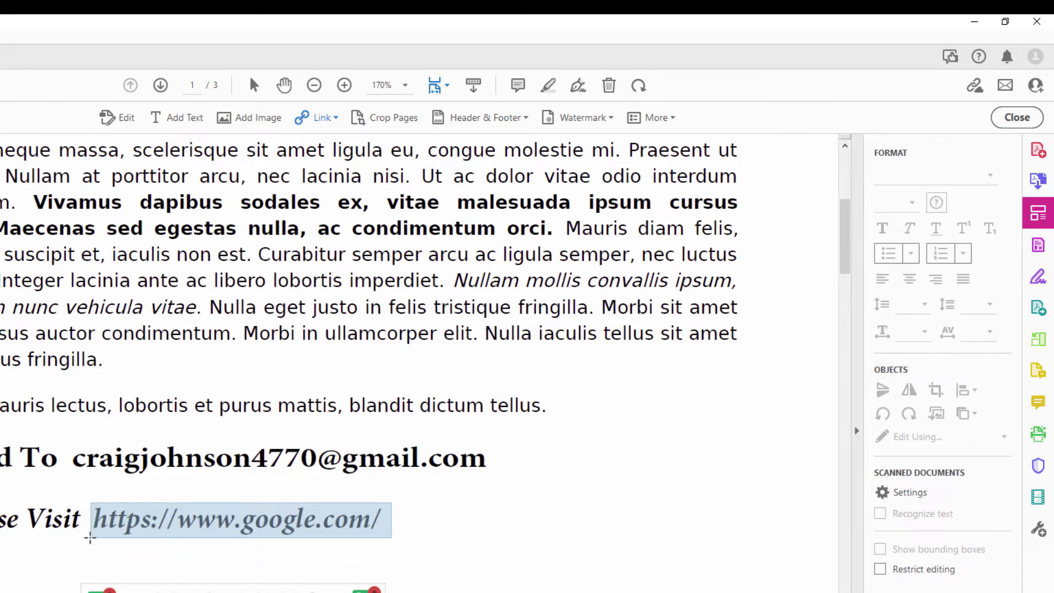
pyautogui.moveTo(90, 538); pyautogui.dragTo(90, 537)
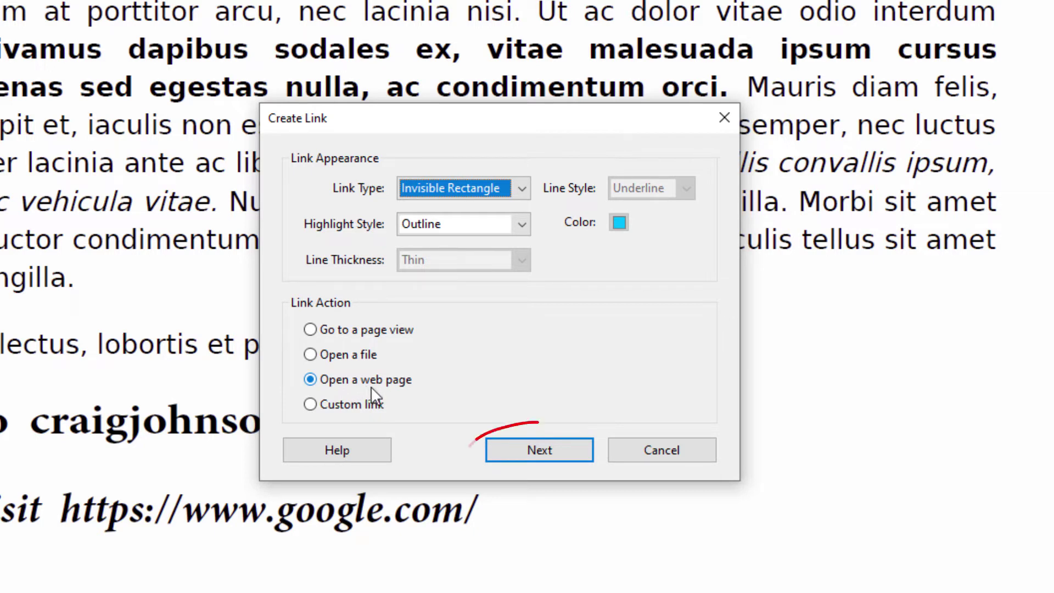
pyautogui.click(563, 458)
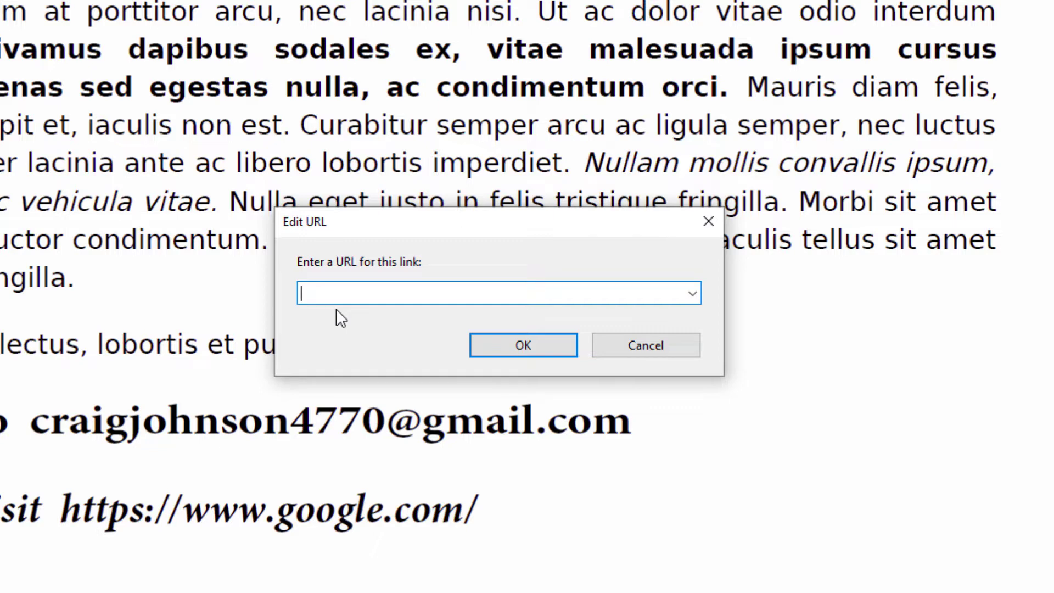
pyautogui.write('https://www.google.com/')
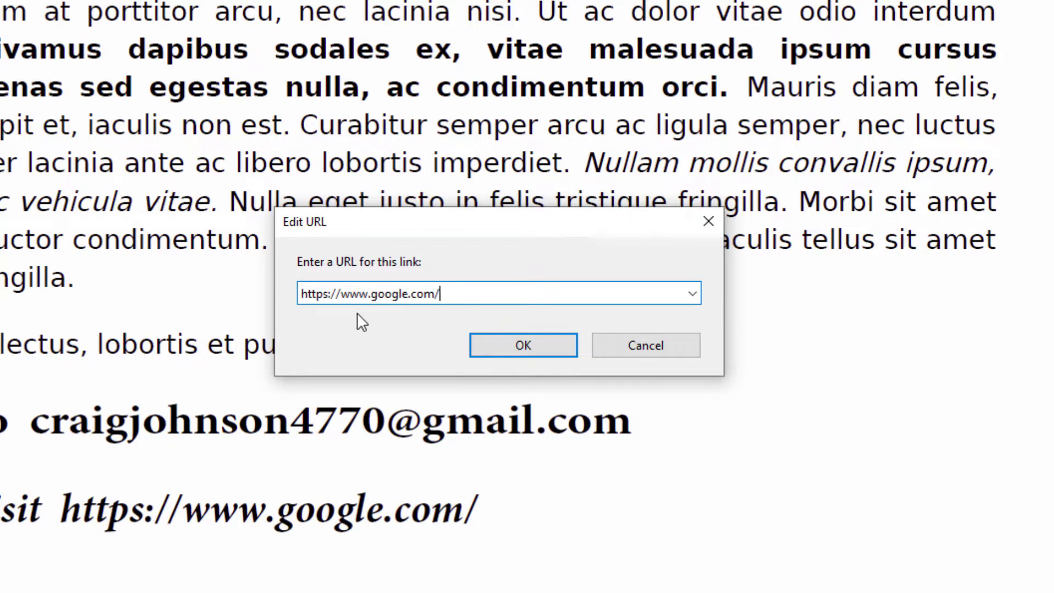
pyautogui.click(523, 346)
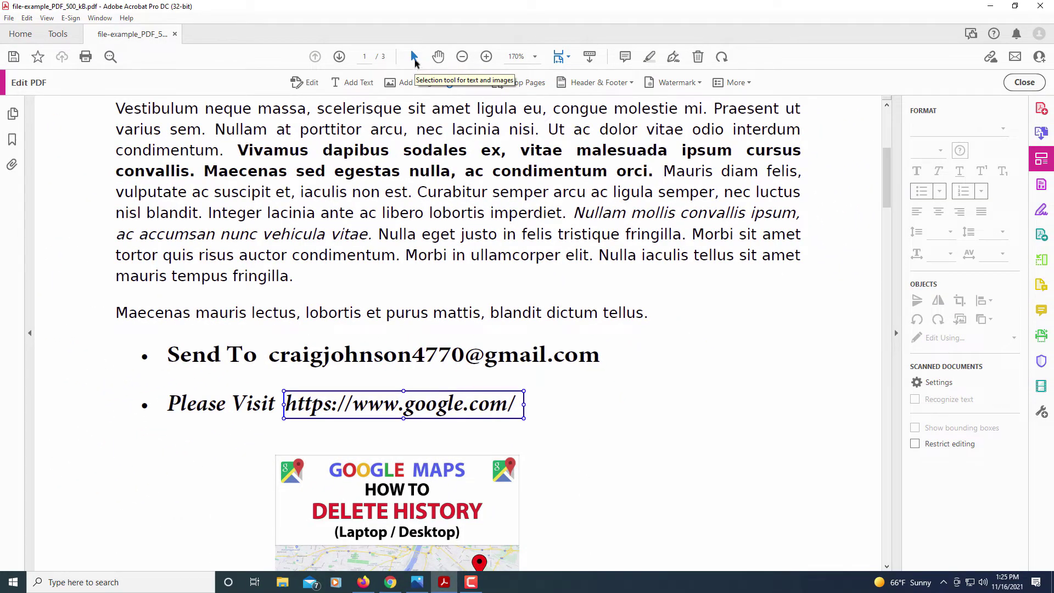
# Step: With the Selection tool, click the google.com link to open Google in the browser
pyautogui.click(414, 58)
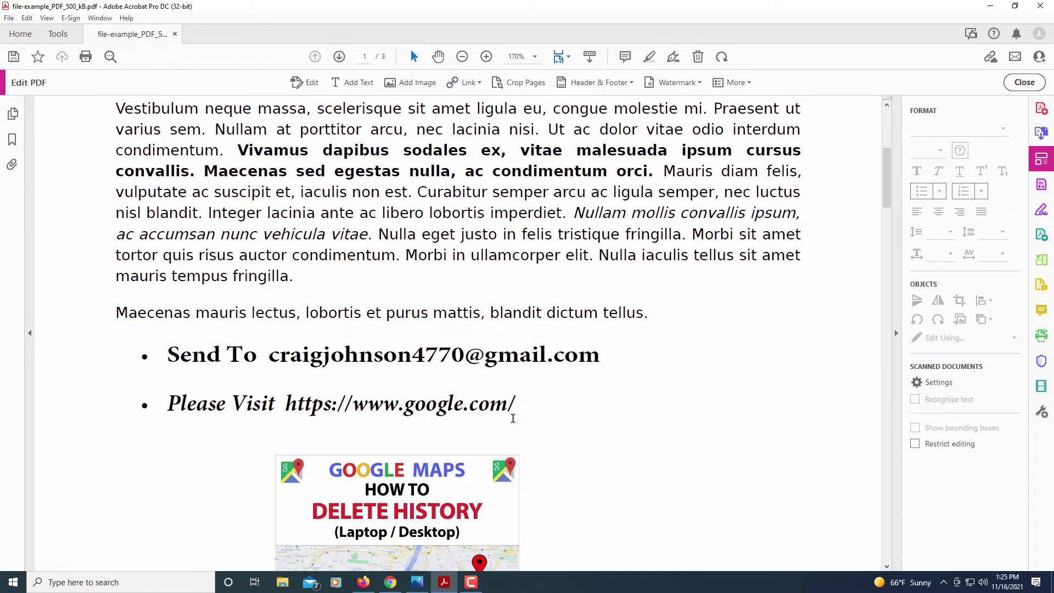
pyautogui.moveTo(442, 409)
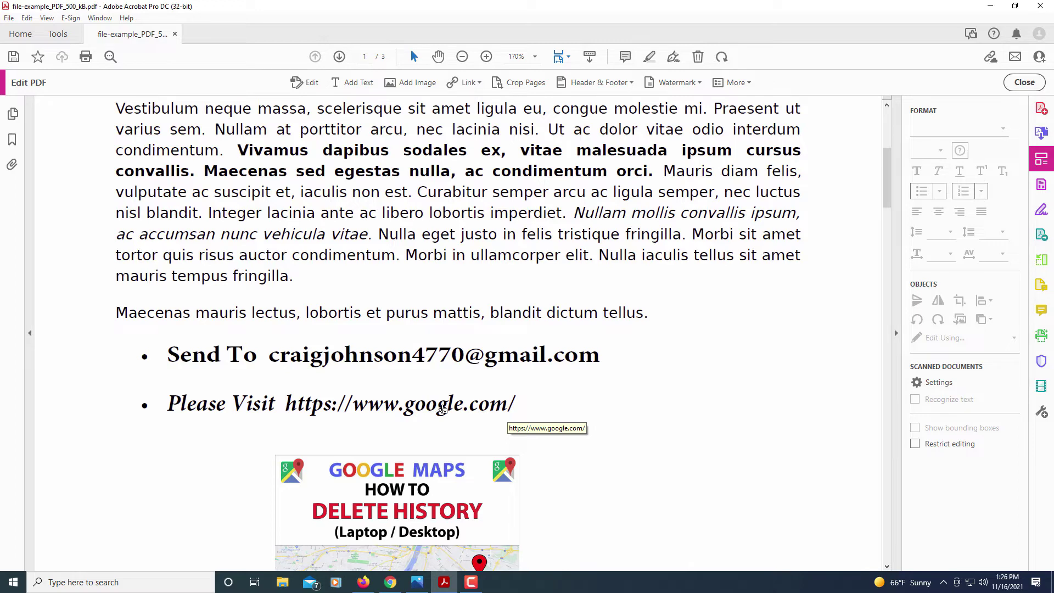
pyautogui.click(443, 409)
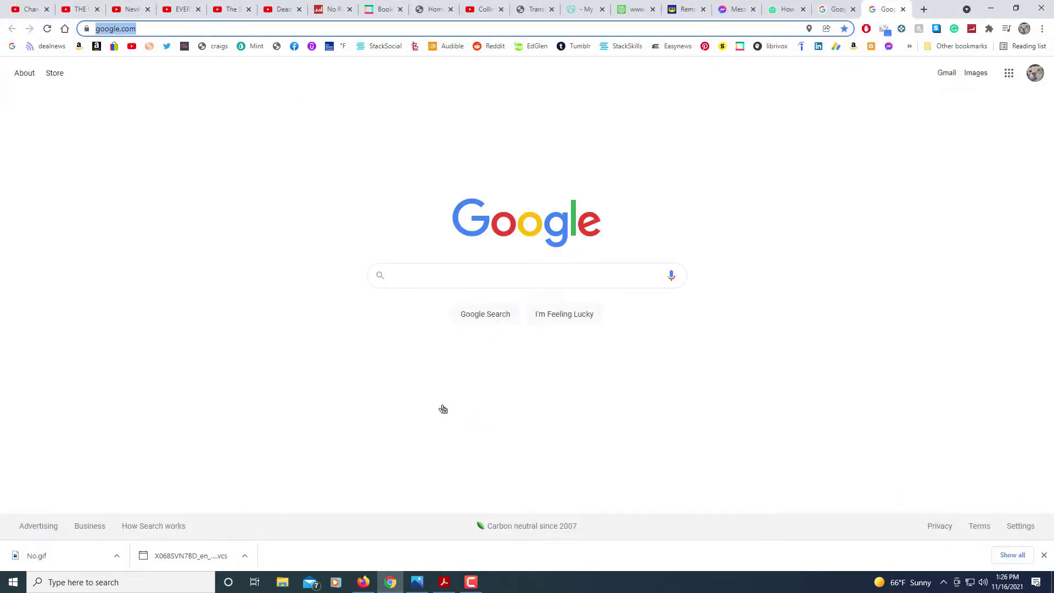
# Step: Switch from Chrome back to the PDF in Acrobat via the taskbar
pyautogui.click(445, 582)
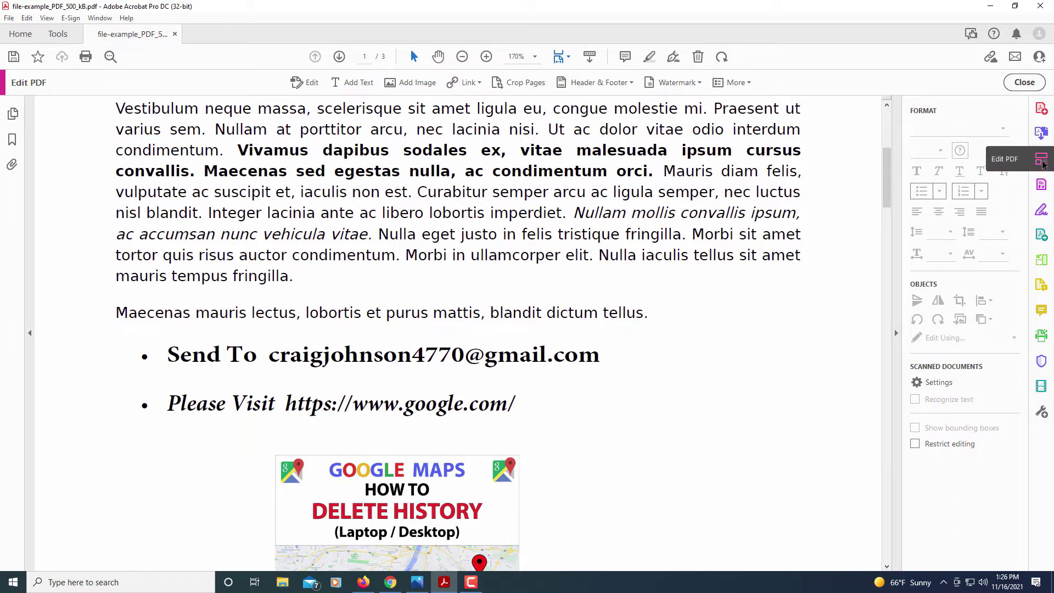
pyautogui.click(1042, 164)
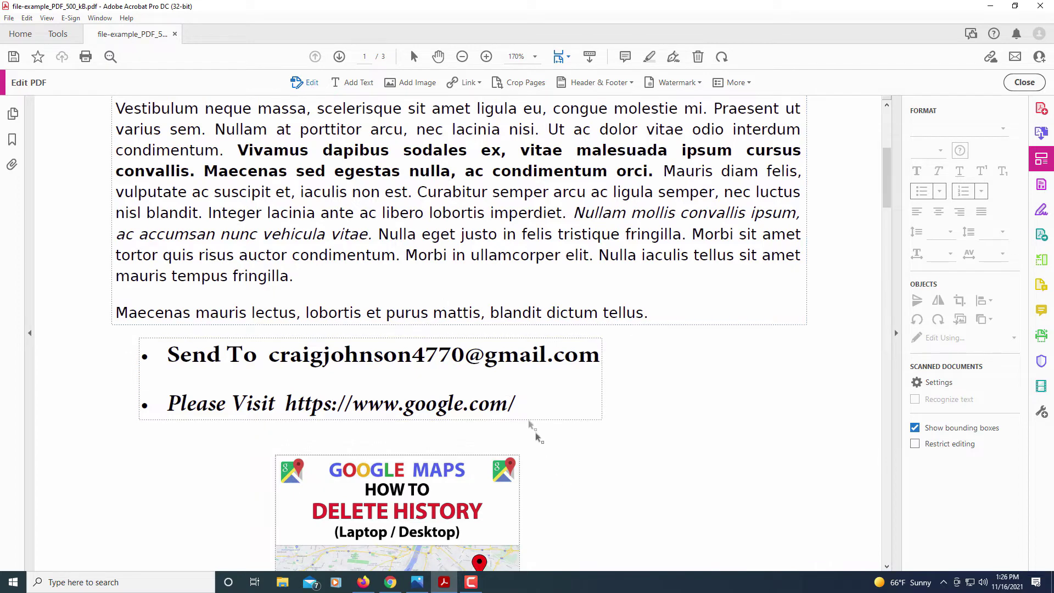
pyautogui.moveTo(520, 393); pyautogui.dragTo(513, 400)
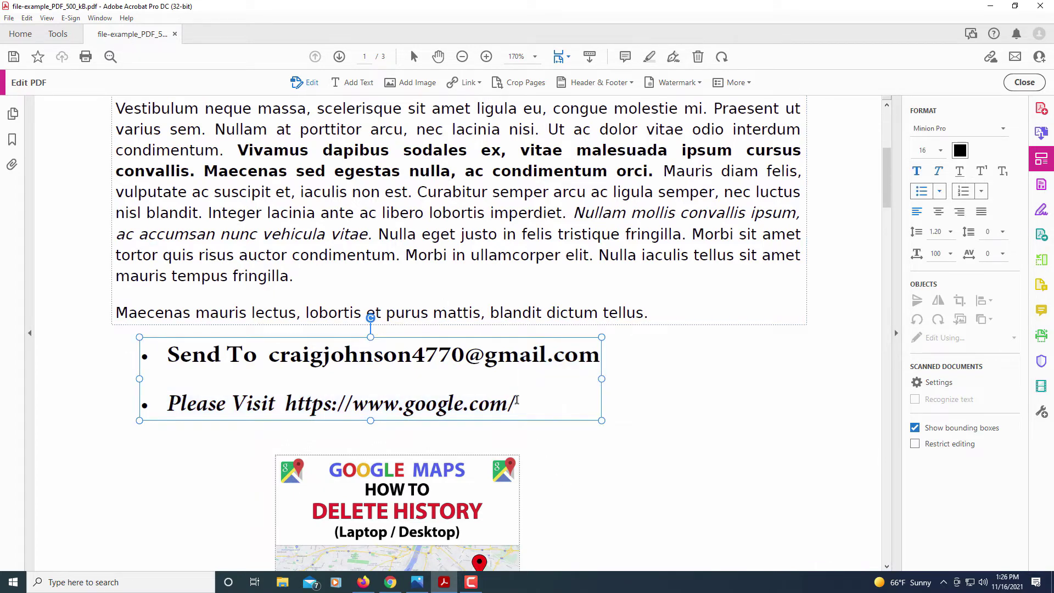
pyautogui.moveTo(514, 402); pyautogui.dragTo(288, 405)
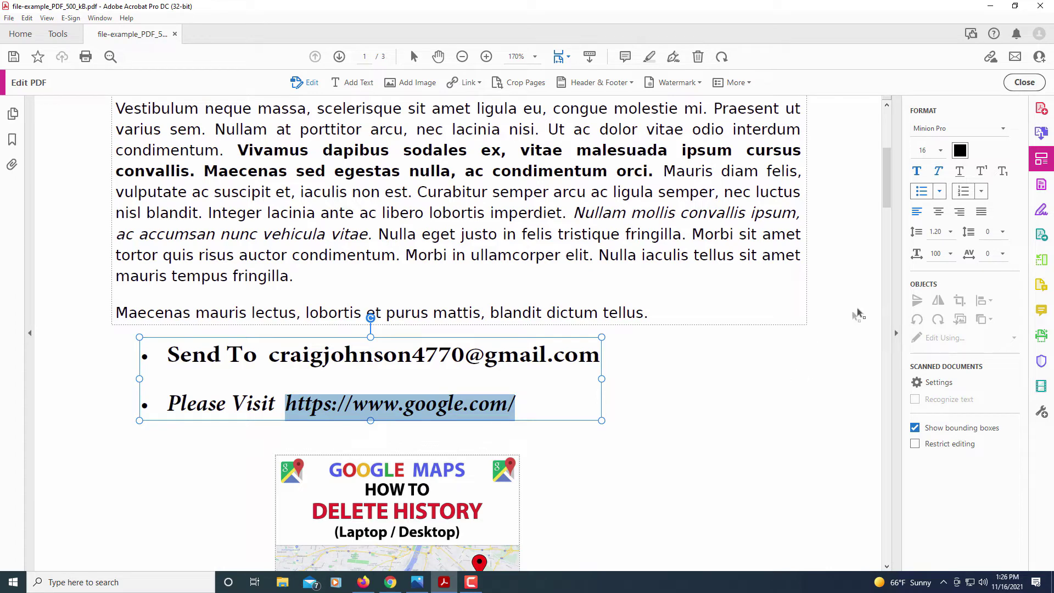
pyautogui.click(960, 155)
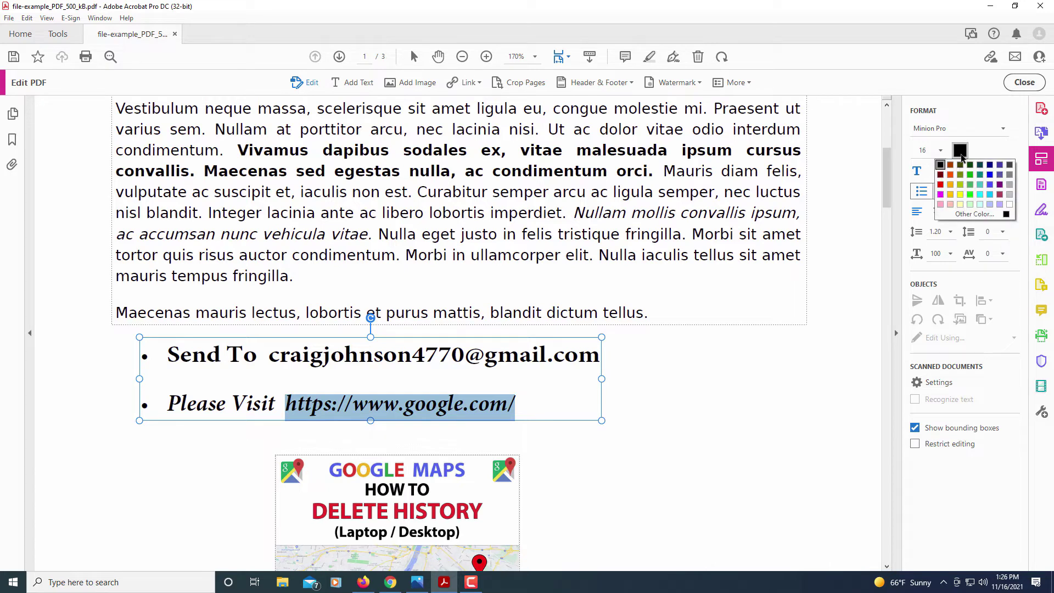
pyautogui.click(989, 174)
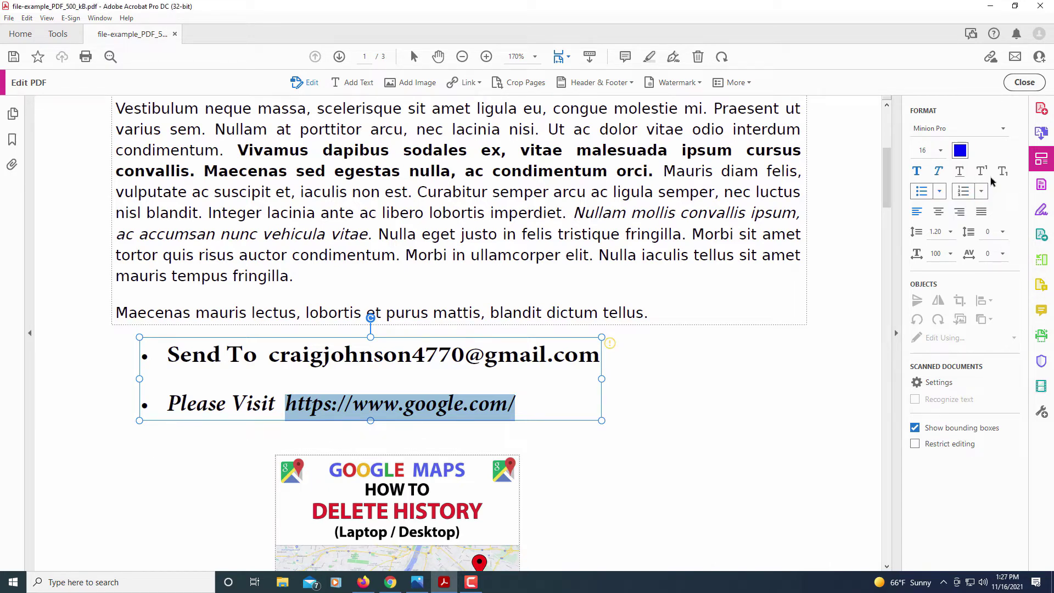
pyautogui.click(728, 393)
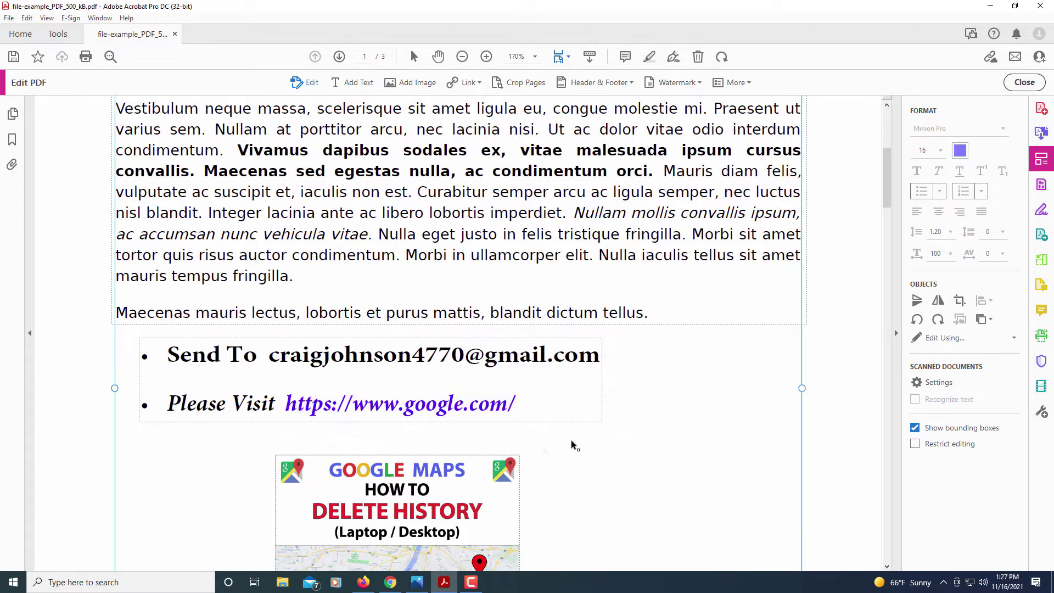
# Step: Activate Add/Edit Web or Document Link and start a link rectangle over the email address
pyautogui.click(415, 58)
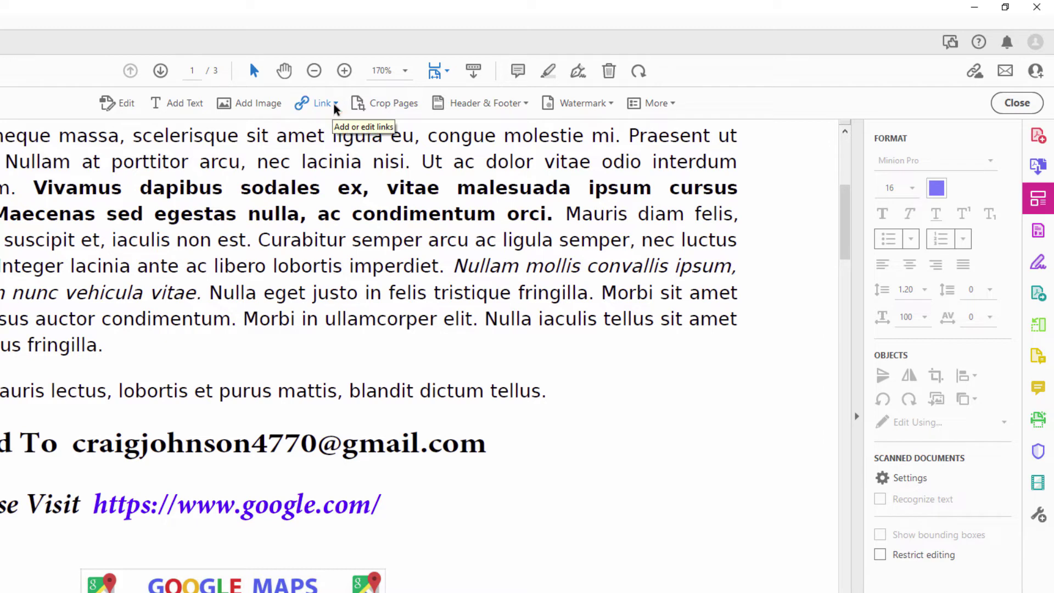
pyautogui.click(336, 107)
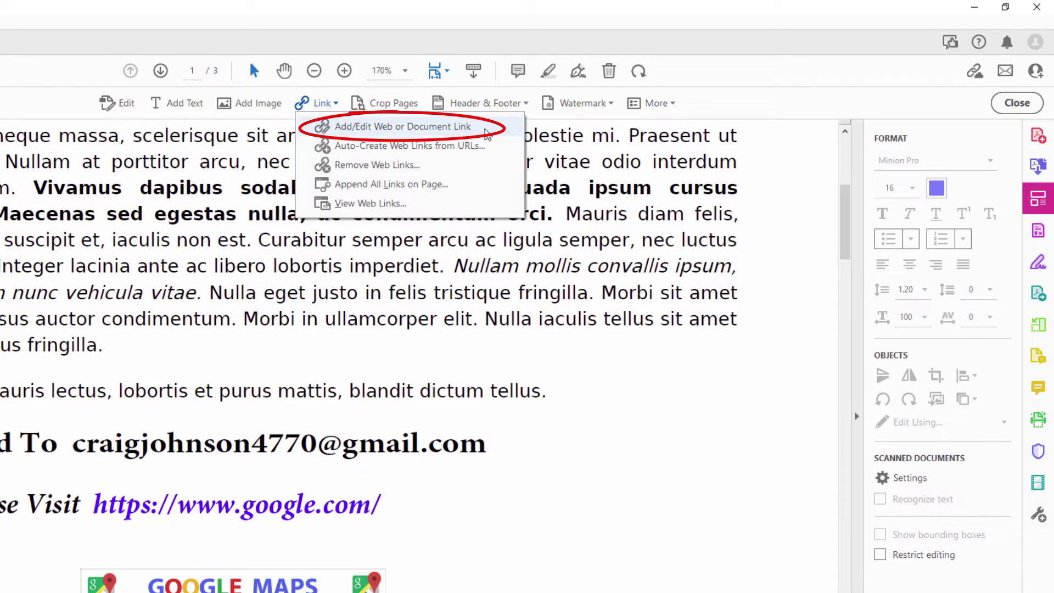
pyautogui.click(472, 126)
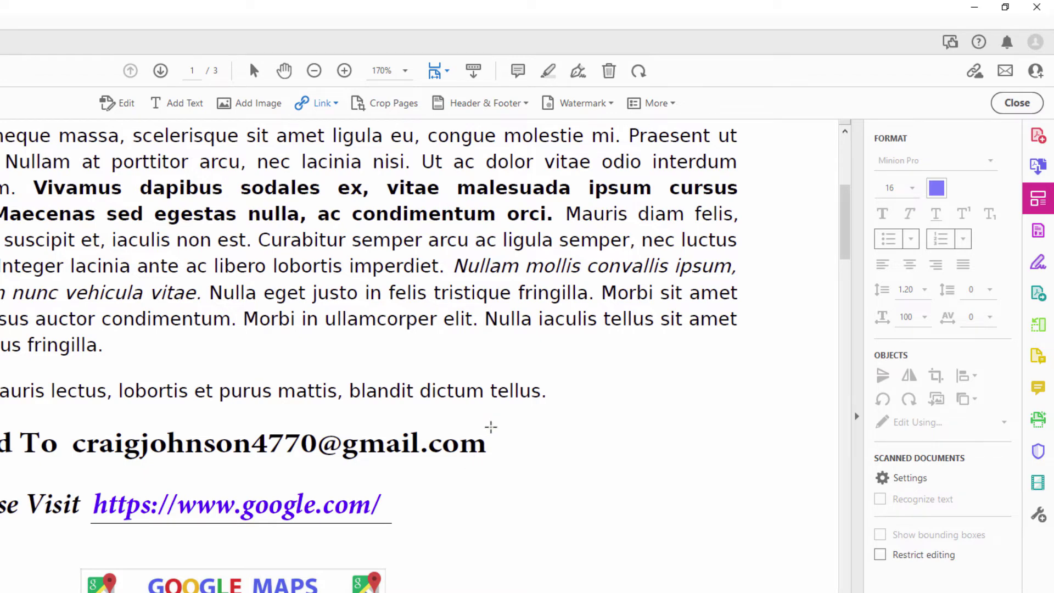
pyautogui.moveTo(490, 427); pyautogui.dragTo(92, 461)
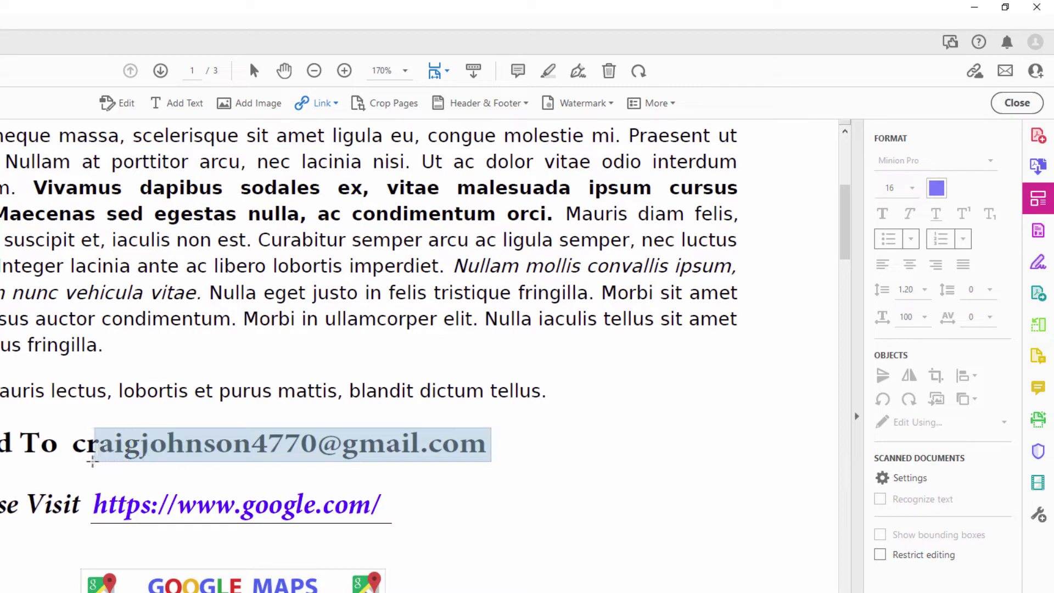
# Step: Finish the link rectangle over the whole email address and continue with Open a web page
pyautogui.moveTo(92, 461); pyautogui.dragTo(69, 461)
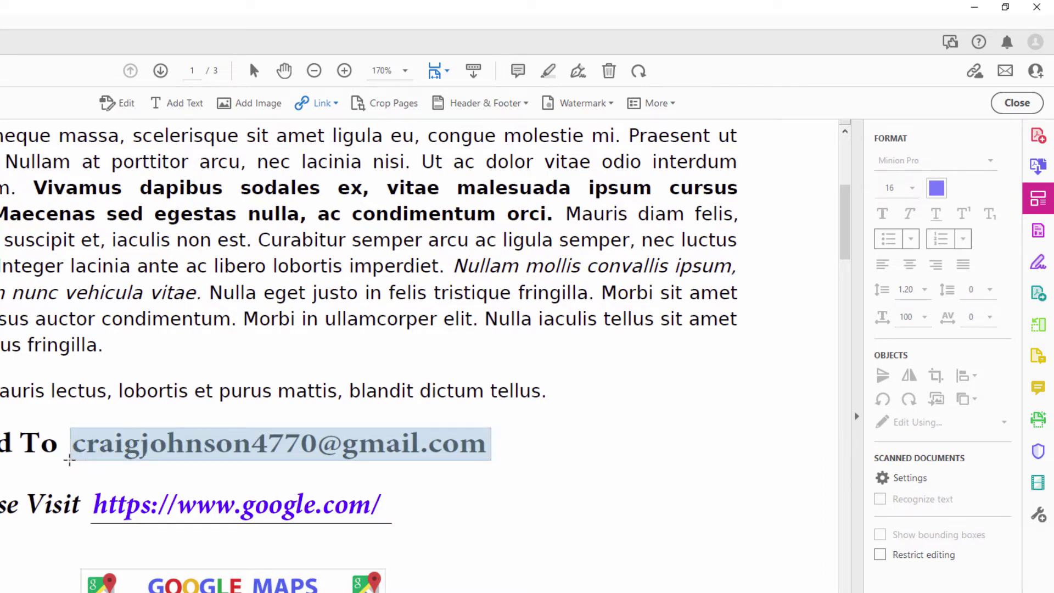
pyautogui.moveTo(70, 461); pyautogui.dragTo(69, 461)
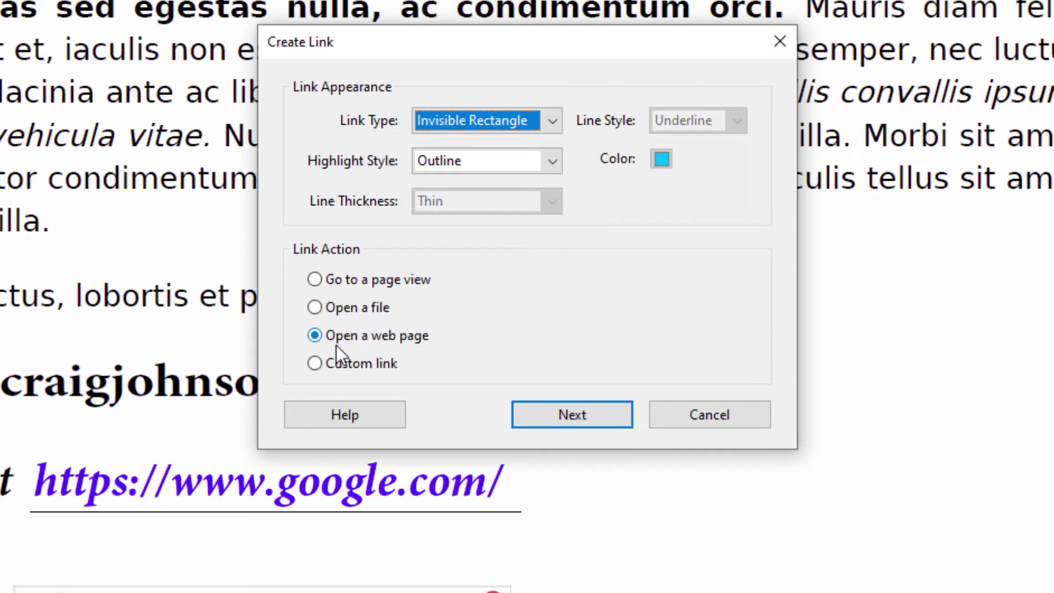
pyautogui.click(585, 423)
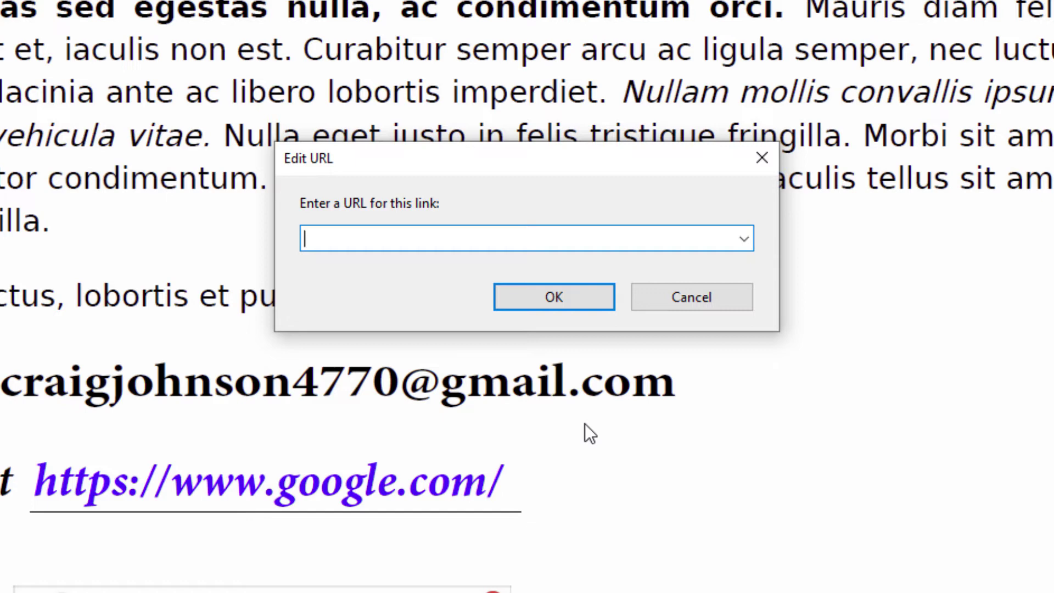
pyautogui.write('m')
pyautogui.write('ailto:')
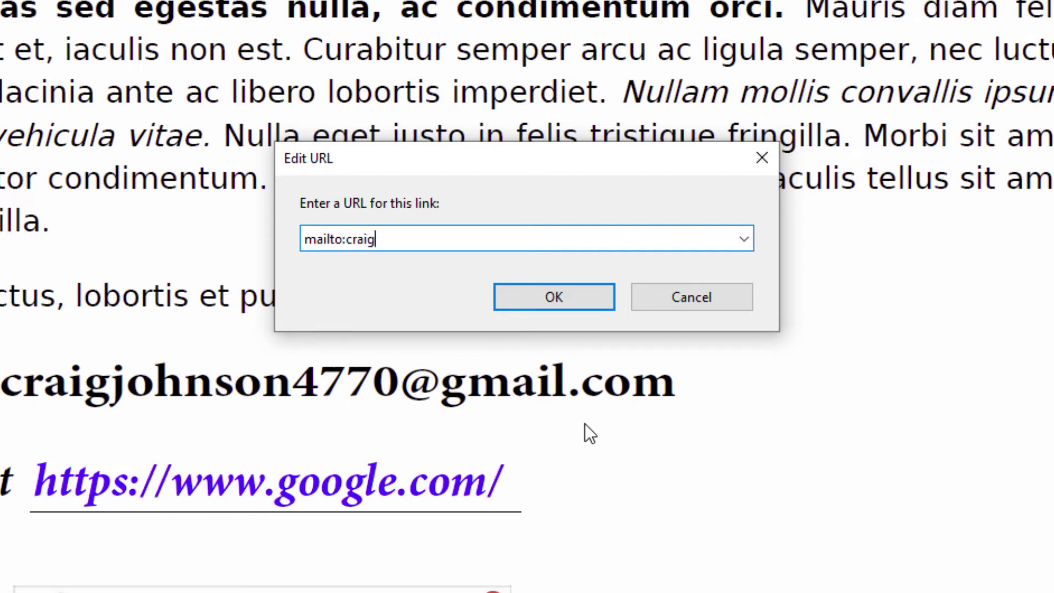
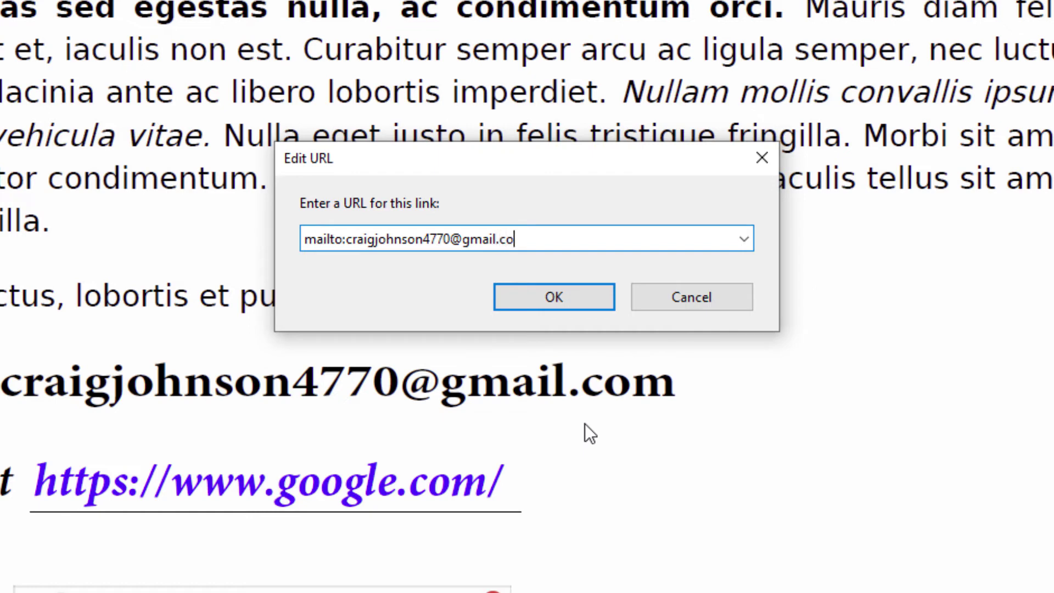
pyautogui.click(583, 302)
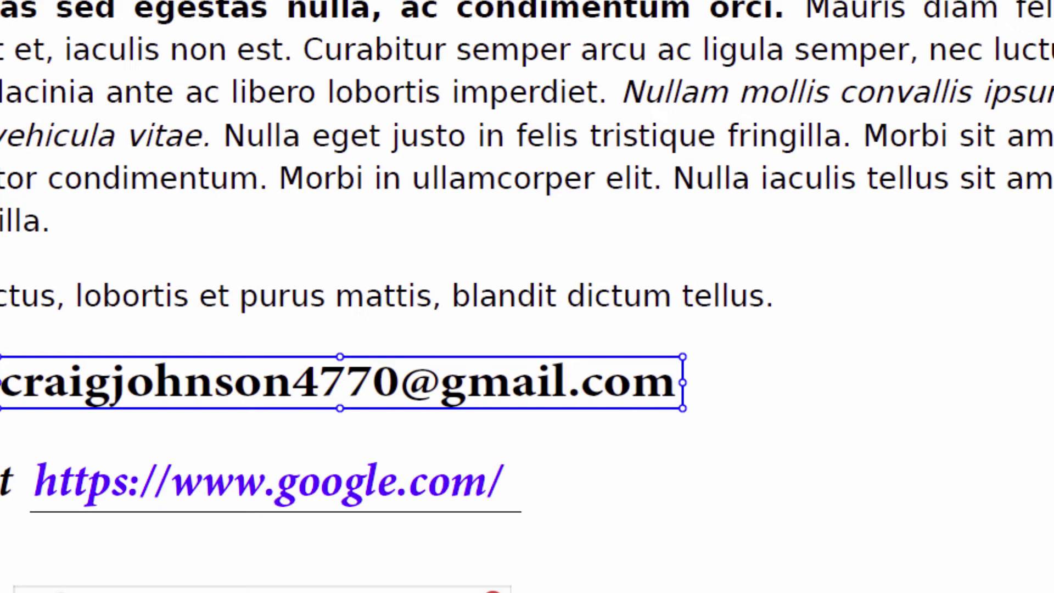
# Step: Exit link editing and click the email address to confirm its mailto link opens a new message
pyautogui.press('Escape')
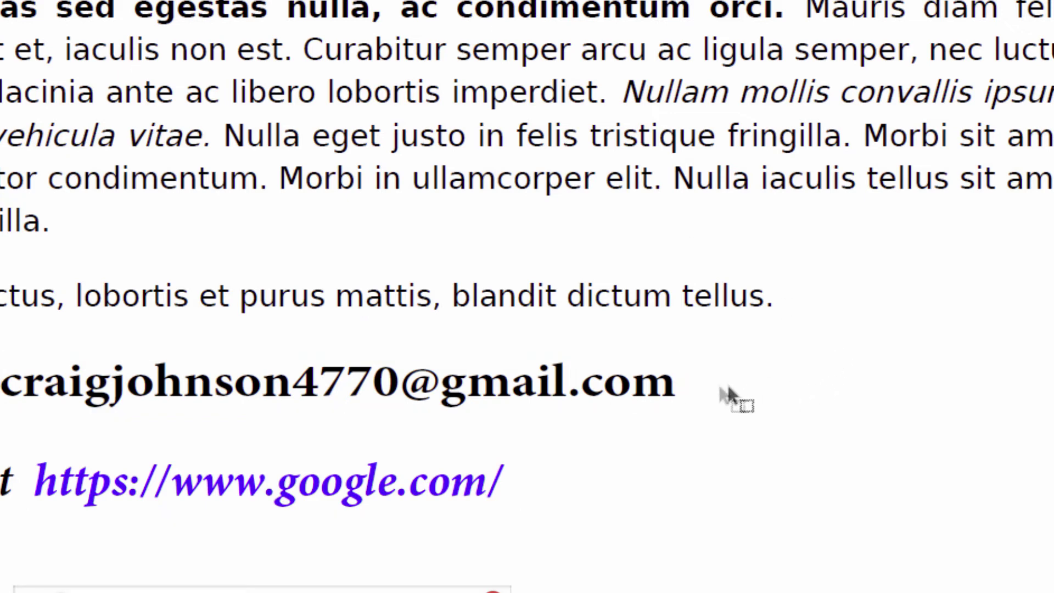
pyautogui.moveTo(665, 399)
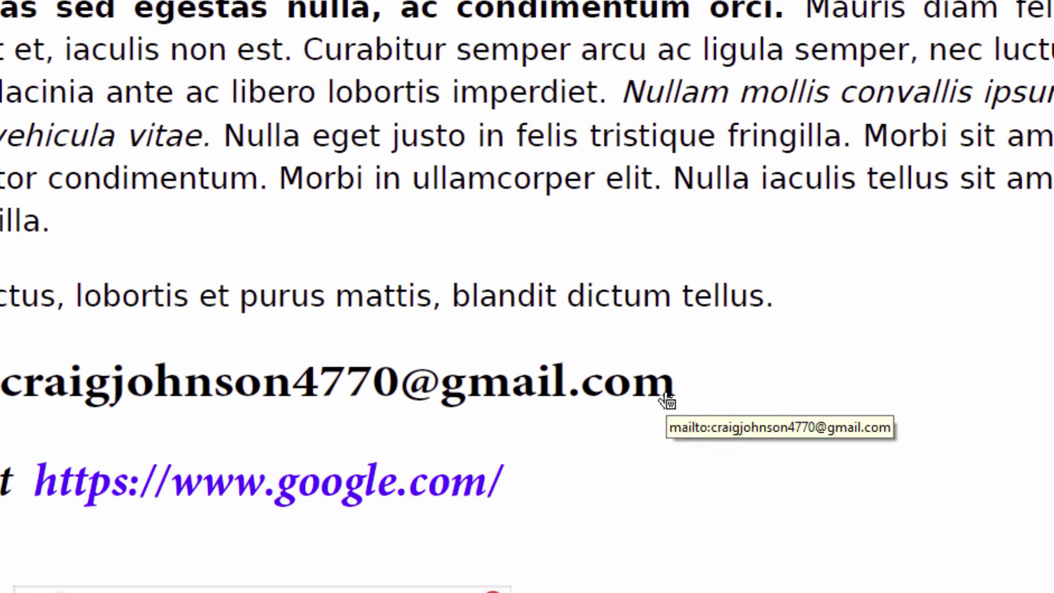
pyautogui.click(541, 393)
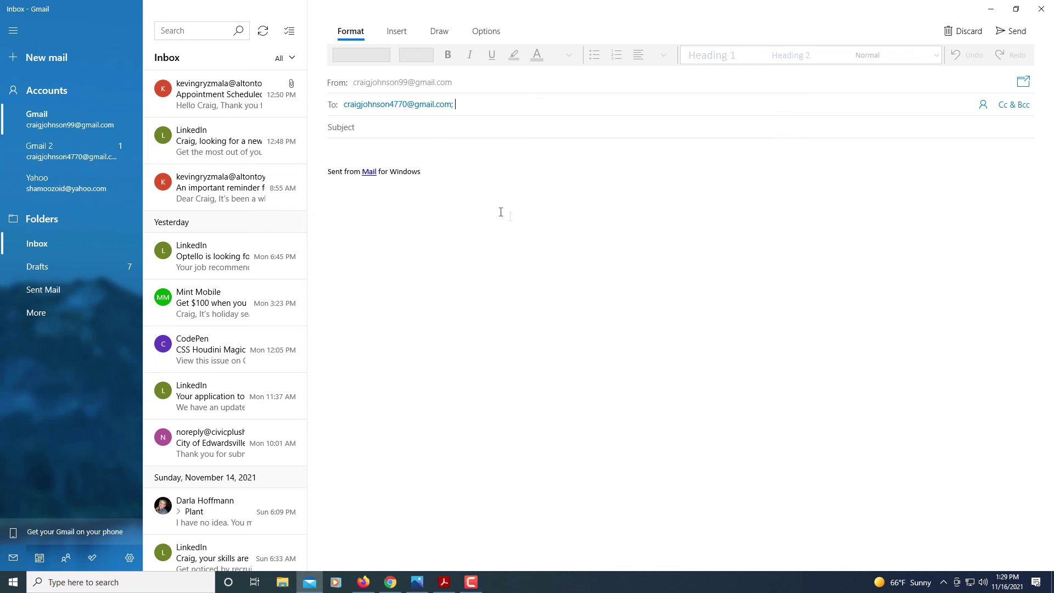
# Step: Close the Windows Mail test draft to return to the PDF in Acrobat
pyautogui.click(1041, 9)
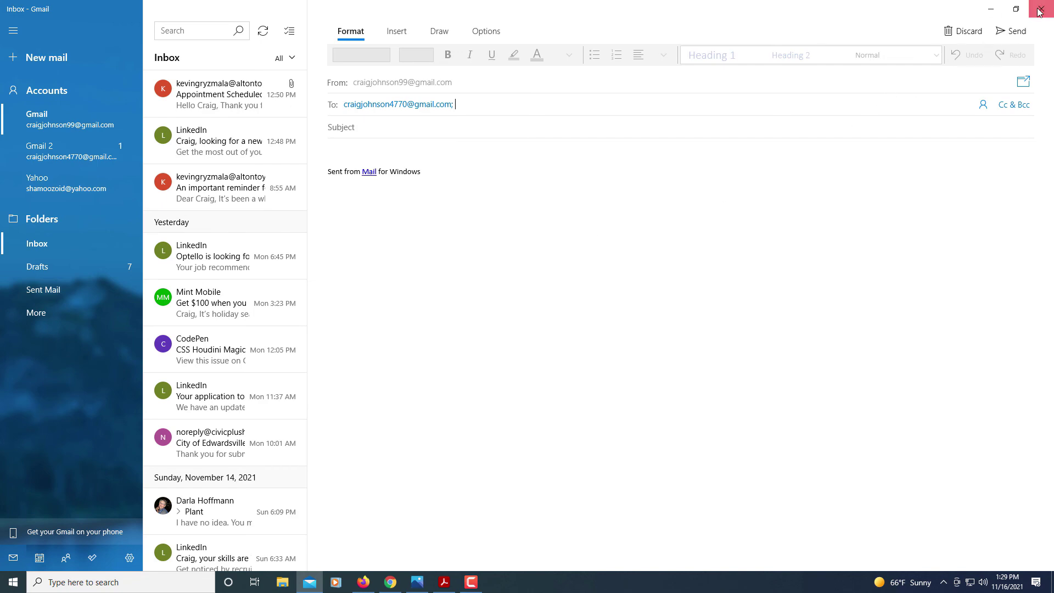